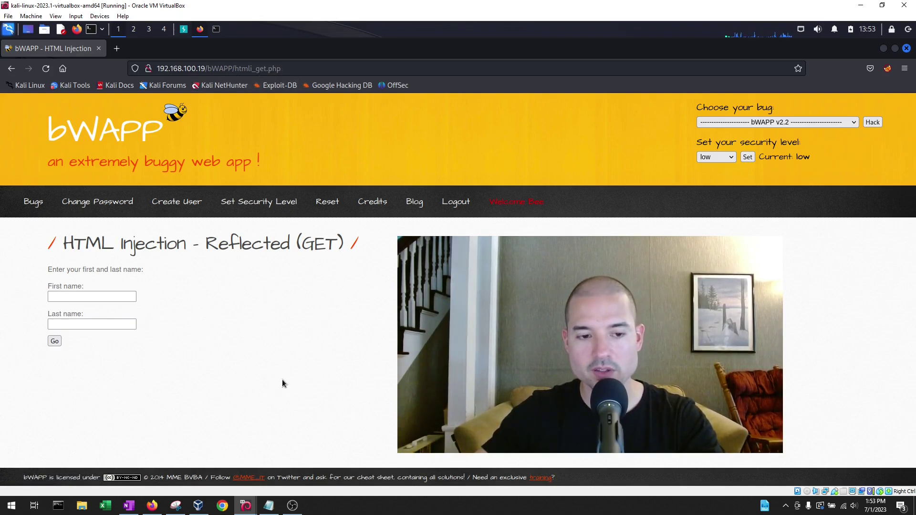
Step: Submit the HTML injection form with first name "Tiger" and last name "Woods"
left_click(123, 297)
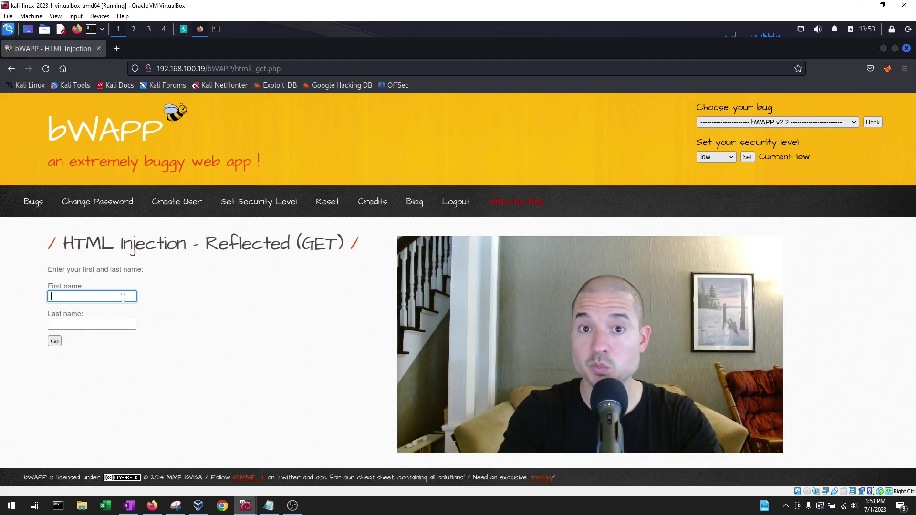
type("Tige")
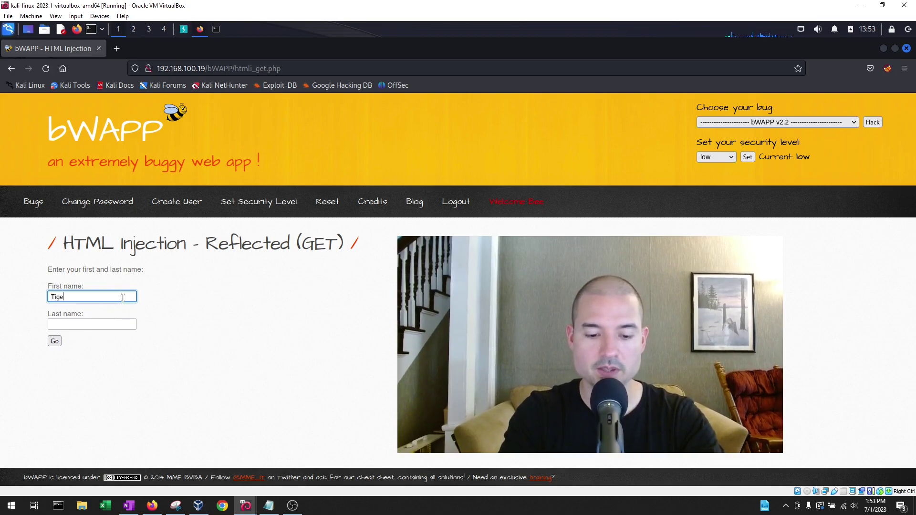
type("r")
key("Tab")
type("W")
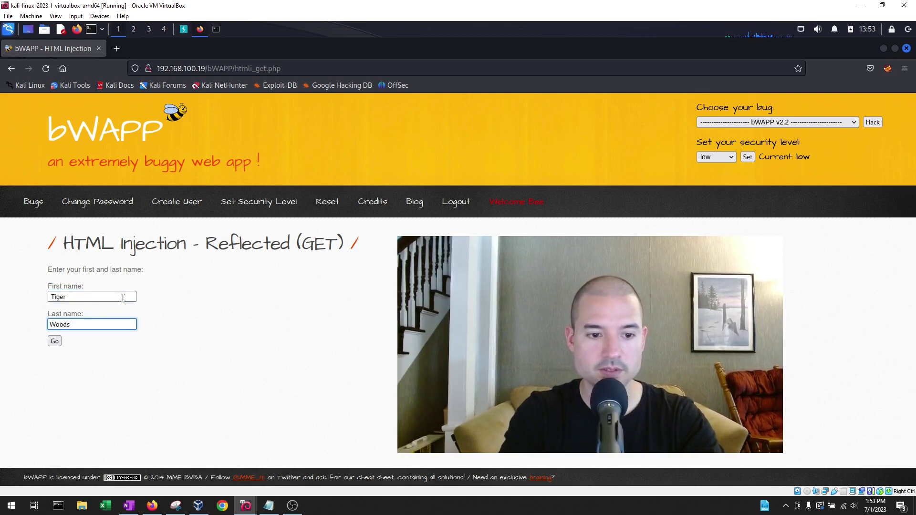
key("Return")
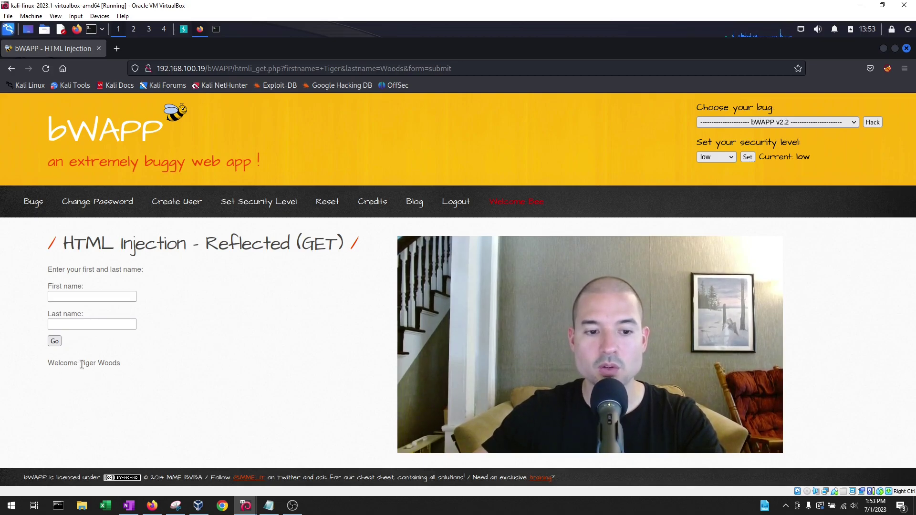
Step: Examine the welcome message below the form, comparing the fixed greeting with the reflected first and last name
left_click_drag(82, 364, 107, 362)
left_click(136, 367)
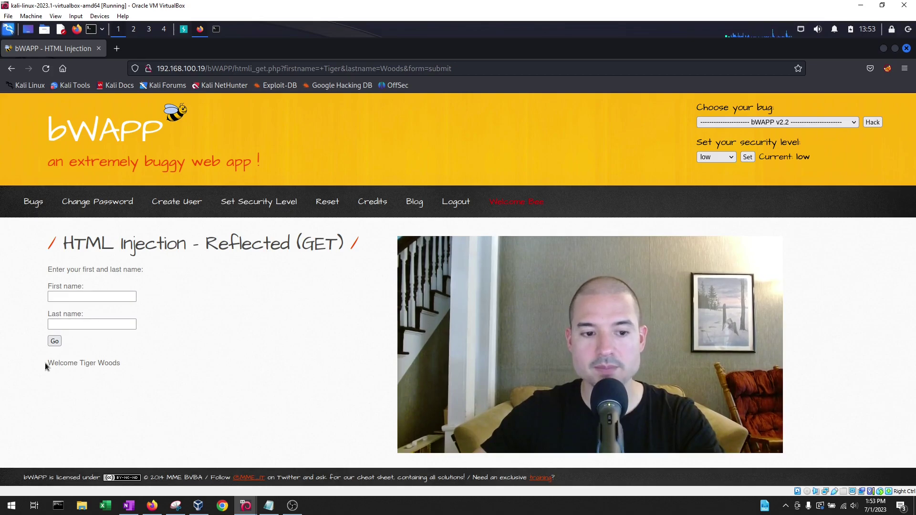
left_click_drag(44, 362, 74, 366)
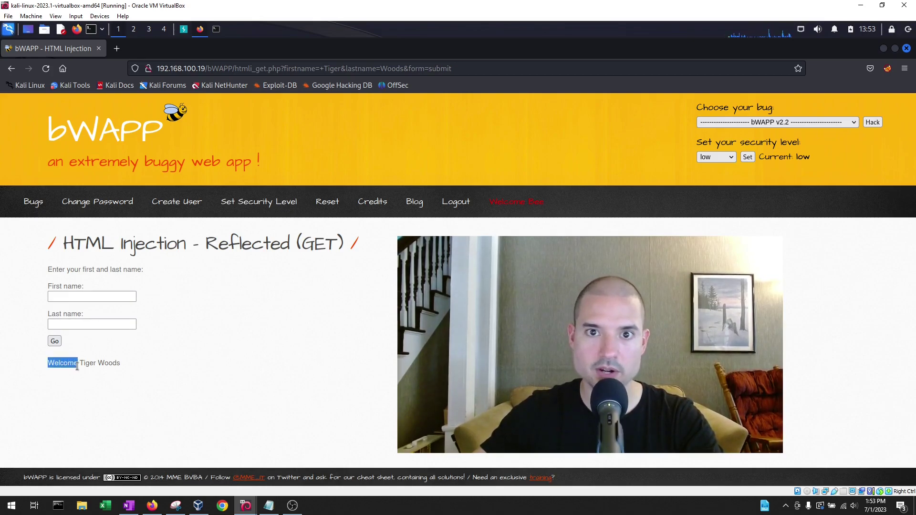
left_click(231, 373)
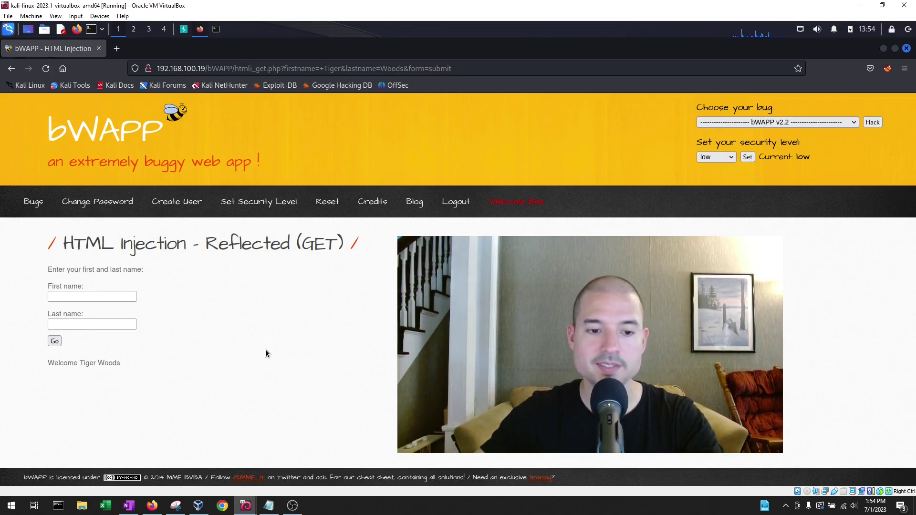
left_click_drag(127, 363, 82, 364)
left_click(216, 360)
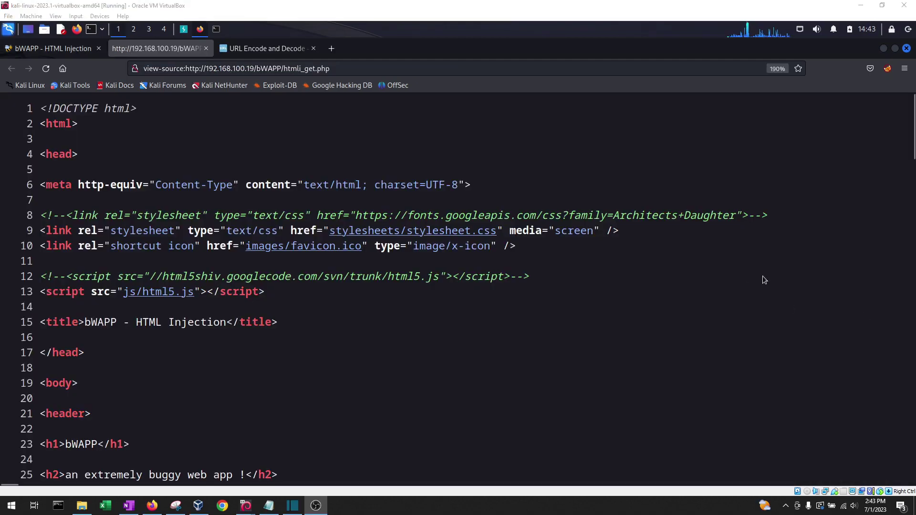
Step: Look through the HTML source of htmli_get.php, including the name form and its input fields
scroll(763, 275, "down", 9)
scroll(746, 268, "down", 14)
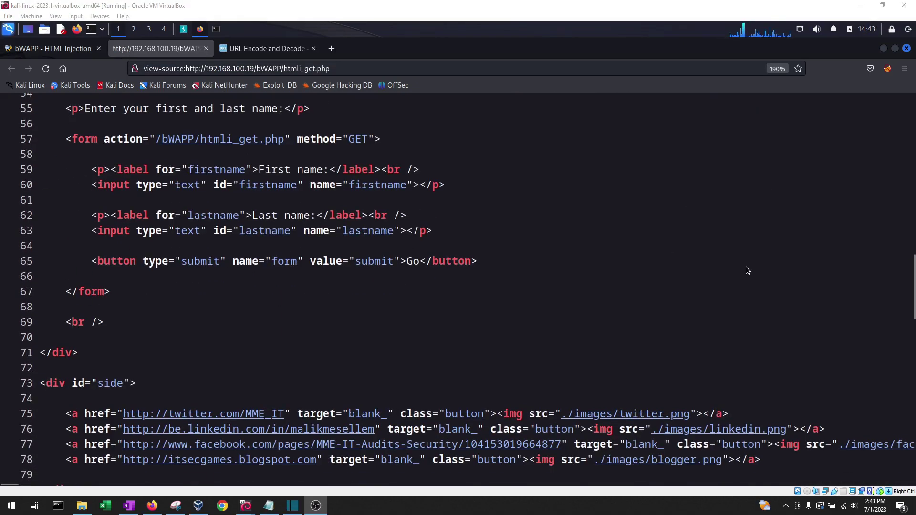
scroll(747, 271, "down", 13)
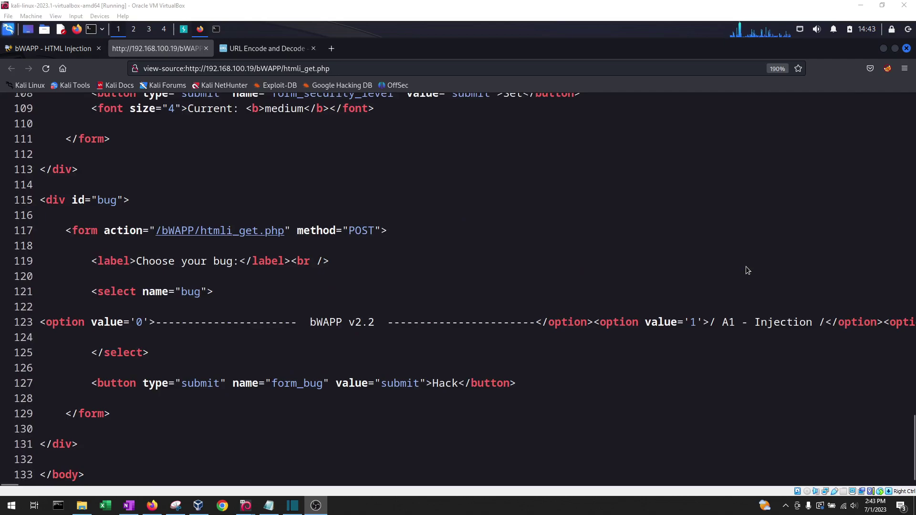
scroll(747, 271, "down", 1)
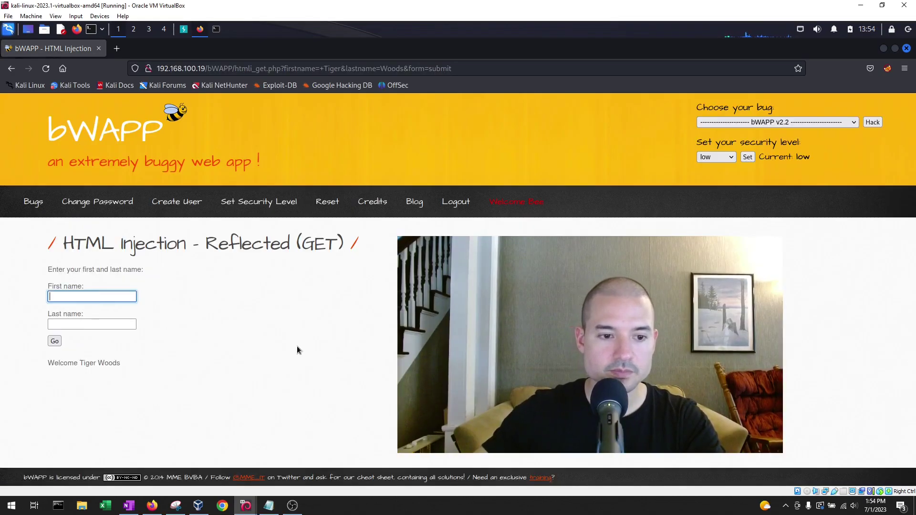
Step: Begin an HTML tag with "<" in the first name field of the injection form
type("<h1>You got HACKED!!!!</h1>")
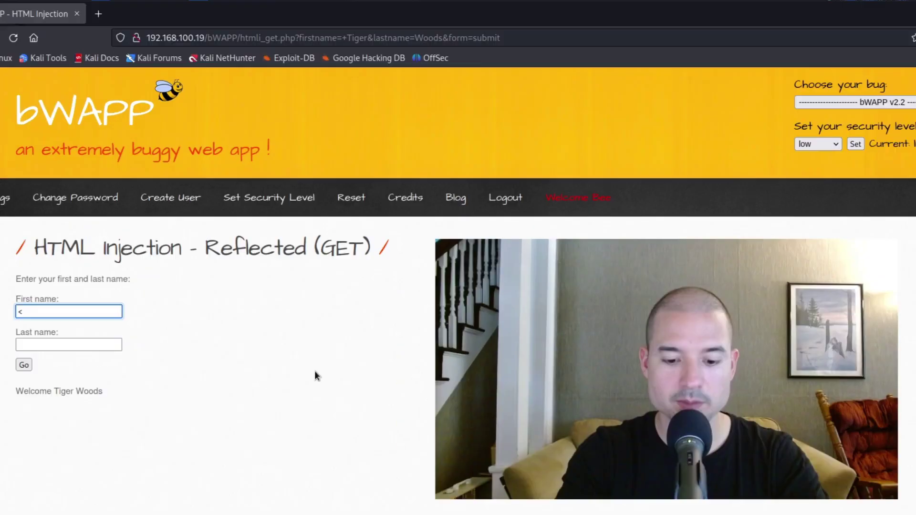
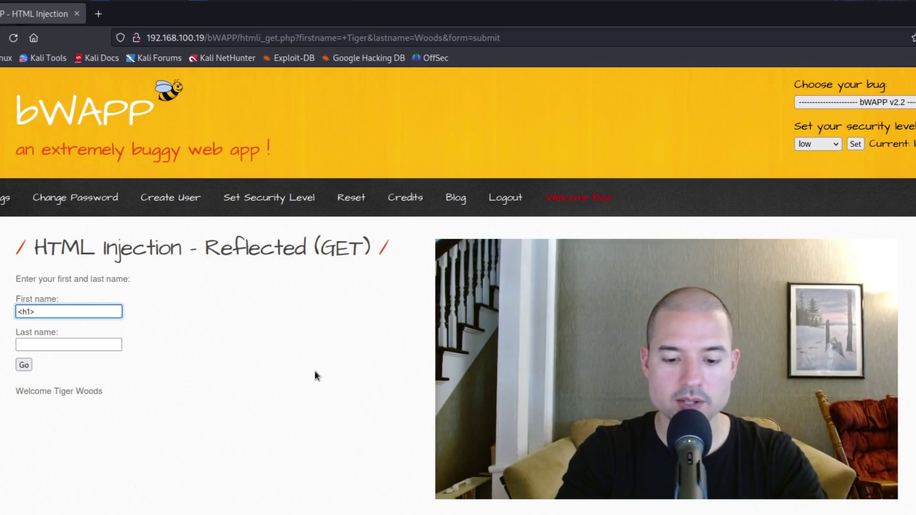
Step: Add the heading text "You got HACKED!!!!" after the <h1> tag in the first name field and begin the closing tag with "<"
type("You")
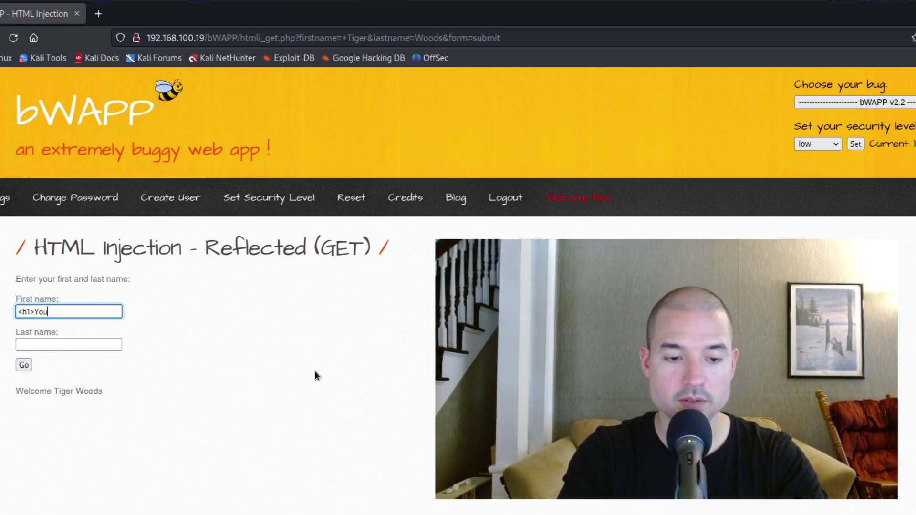
type(" got HACKE")
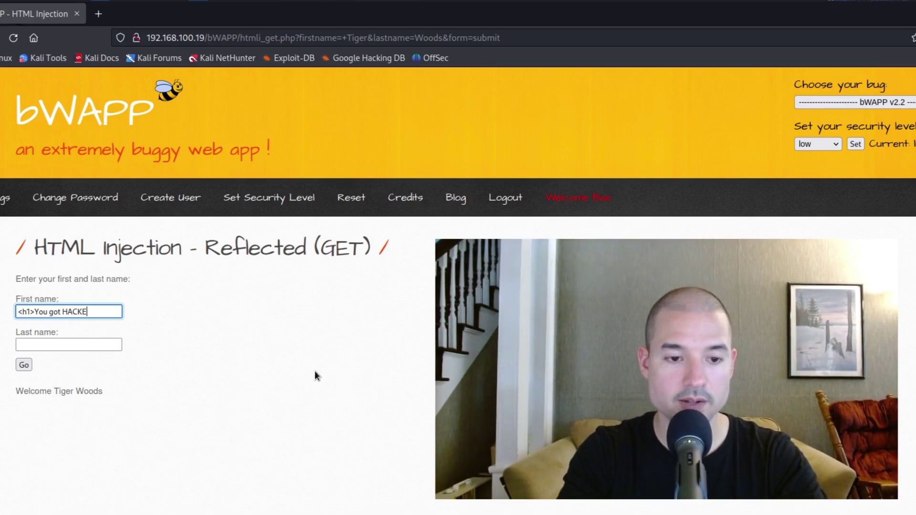
type("D!!!!<")
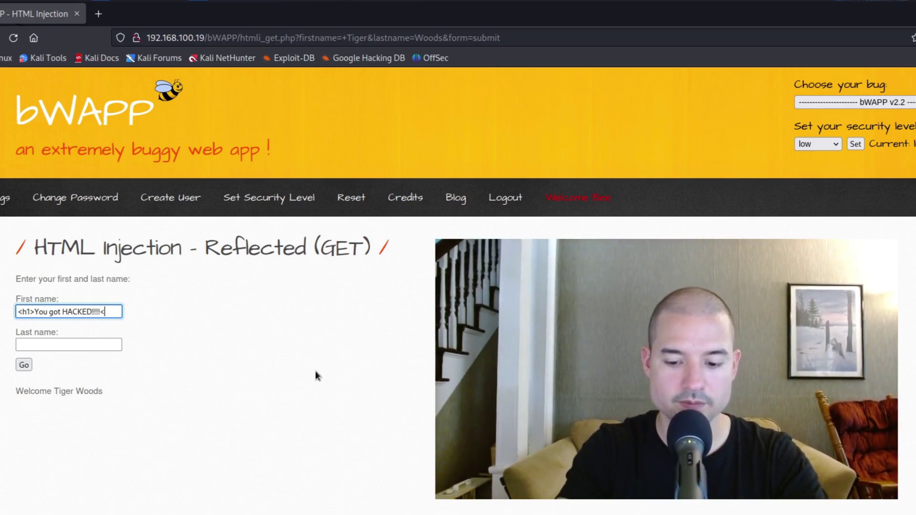
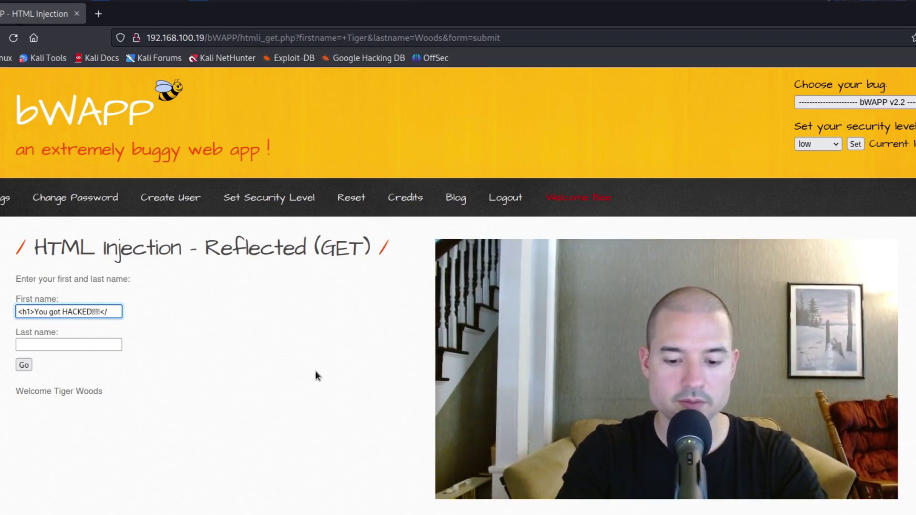
Step: Add the heading text "You got HACKED!!!!" after the <h1> tag in the first name field and begin the closing tag with "<"
type("/h1>")
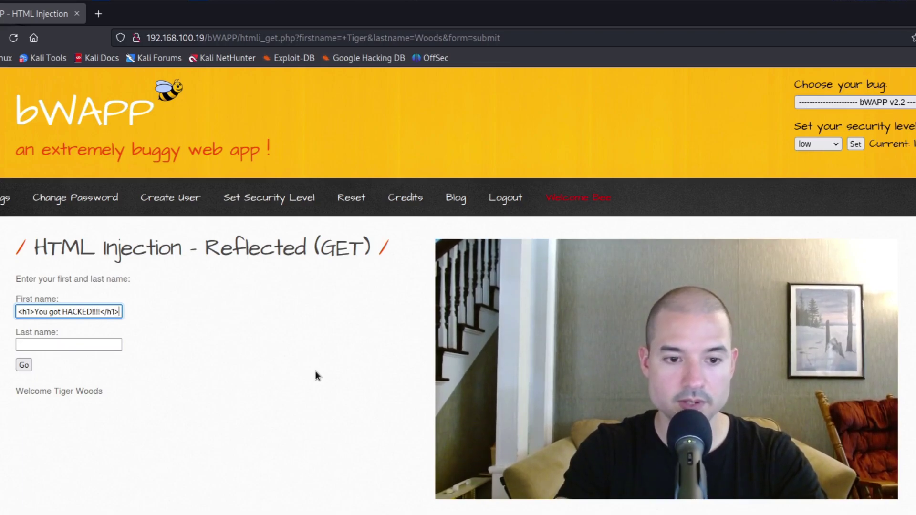
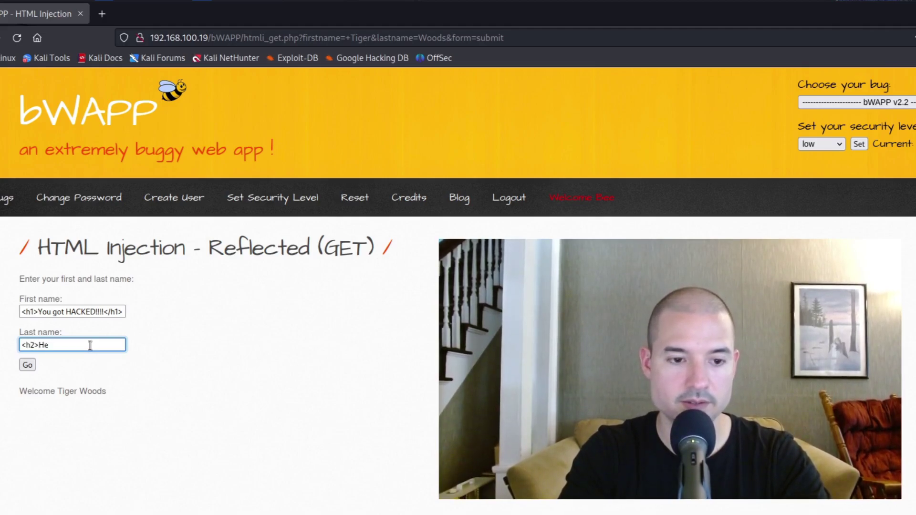
type("llo T")
key("BackSpace")
key("BackSpace")
key("BackSpace")
key("BackSpace")
key("BackSpace")
key("BackSpace")
key("BackSpace")
key("BackSpace")
key("BackSpace")
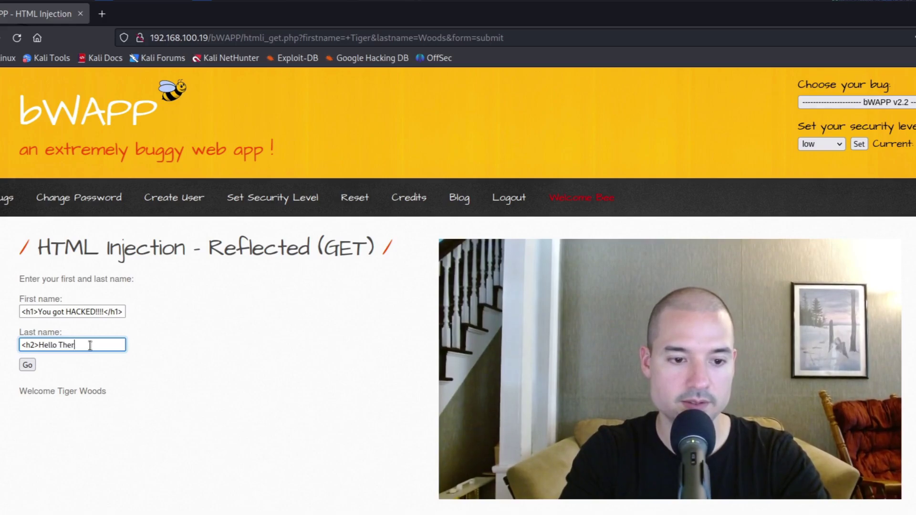
Step: Enter "Destination Pentestr" as the heading text after the opening <h2> tag in the last name field
type("Destinati")
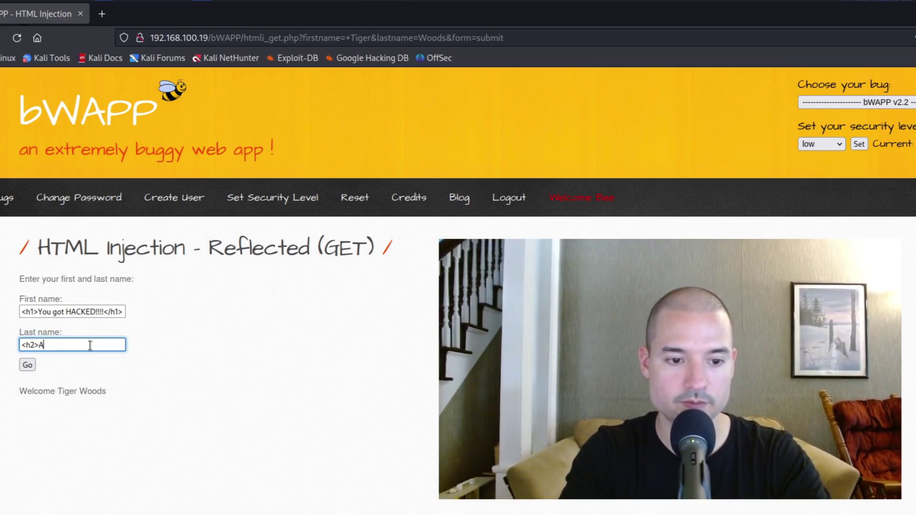
type("on Pentestr")
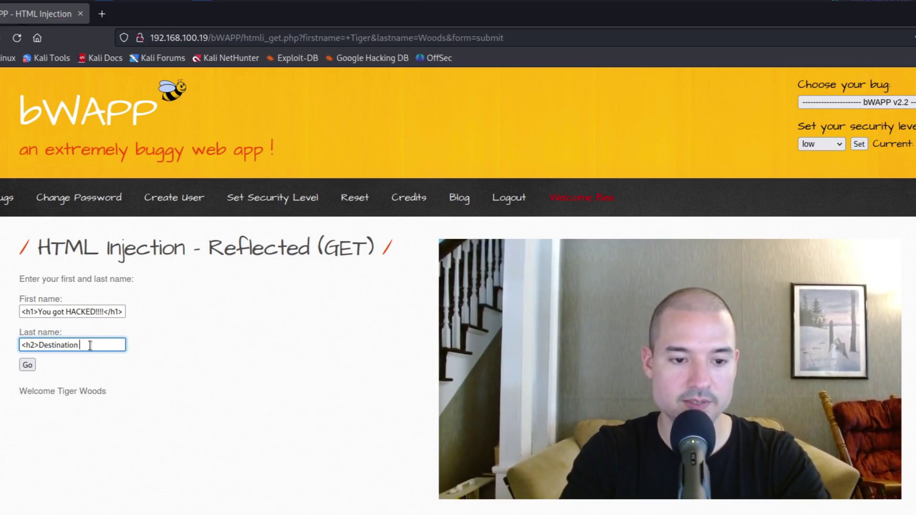
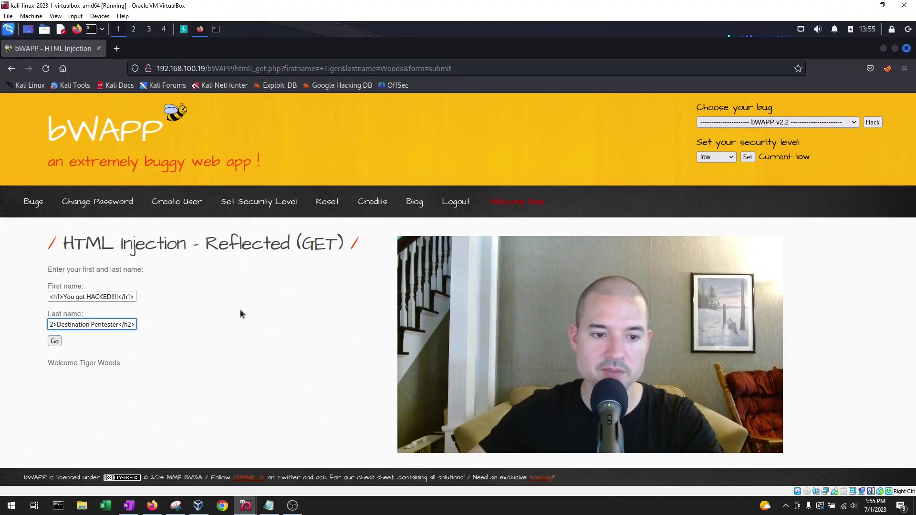
Step: Submit the name form with the h1 and h2 heading payloads and highlight the word Welcome in the reflected output
left_click(250, 329)
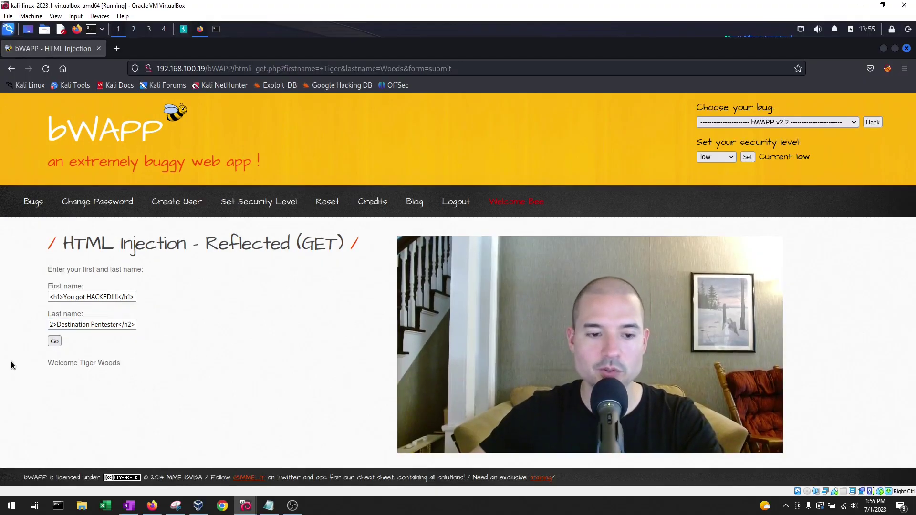
left_click(54, 341)
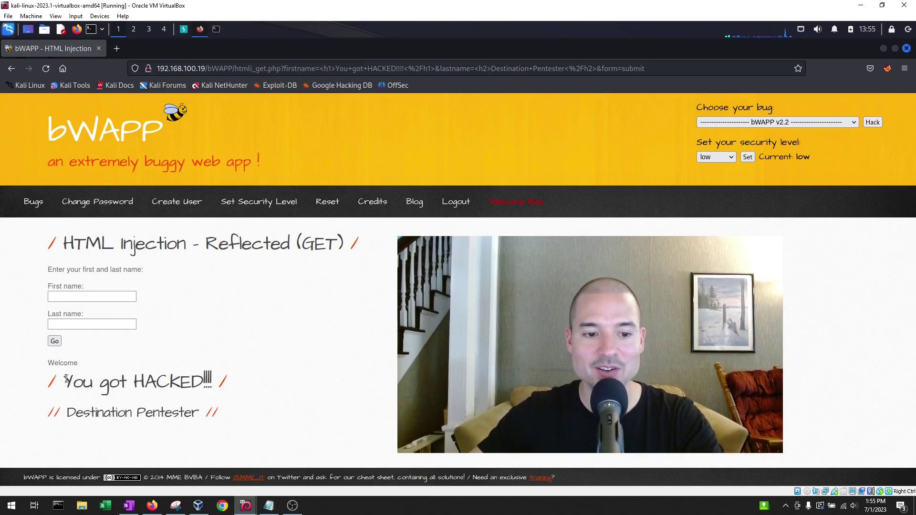
left_click_drag(47, 363, 80, 365)
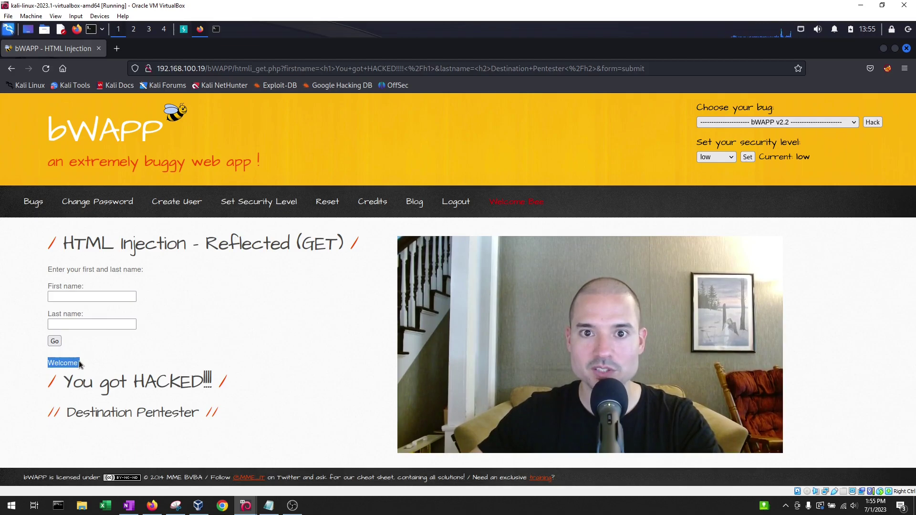
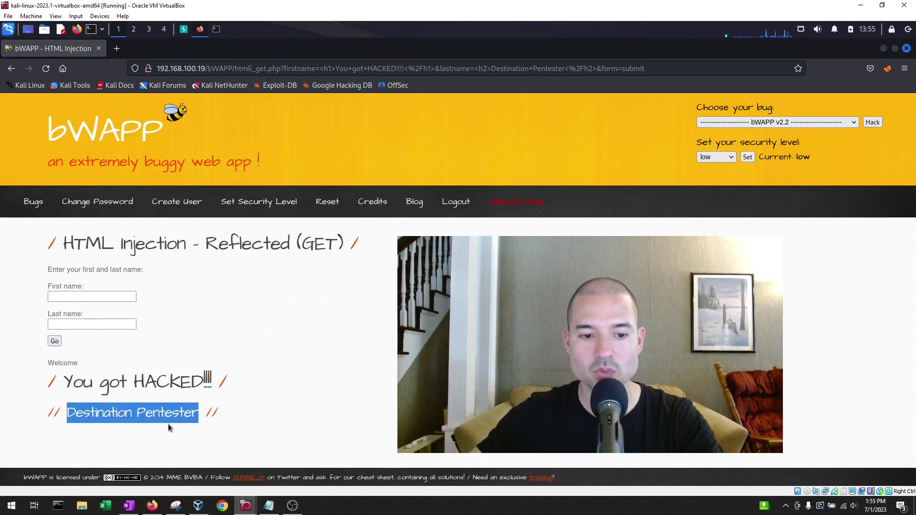
Step: Highlight the reflected "You got HACKED!!!!" and "Destination Pentester" headings and the page title to compare their heading styles
left_click_drag(231, 383, 57, 376)
left_click_drag(227, 415, 23, 411)
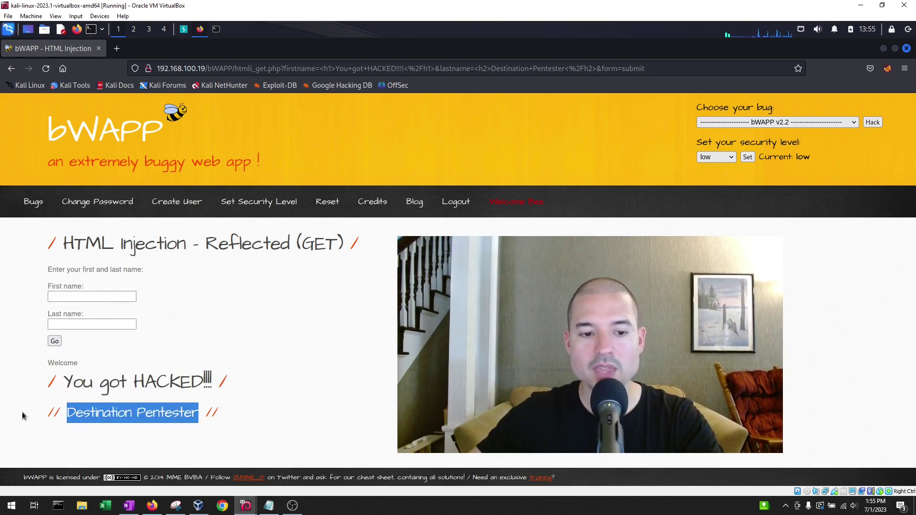
left_click(237, 423)
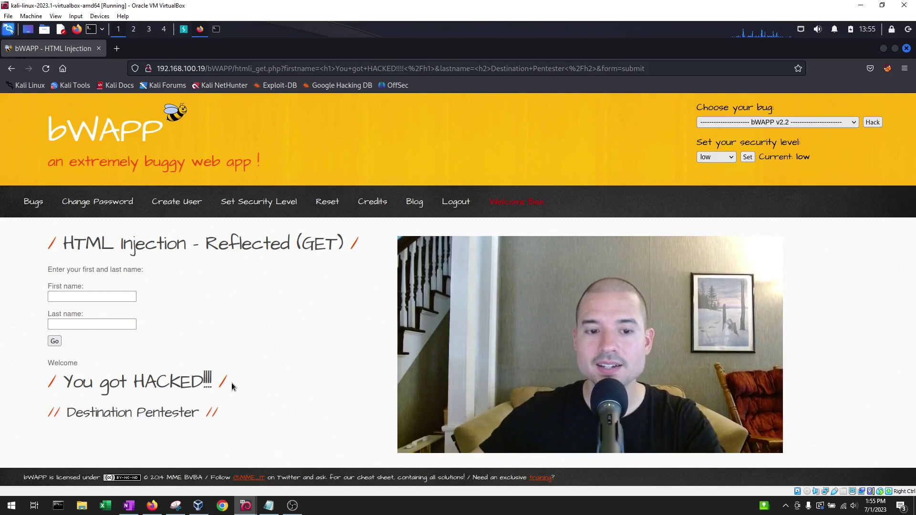
left_click_drag(76, 384, 266, 384)
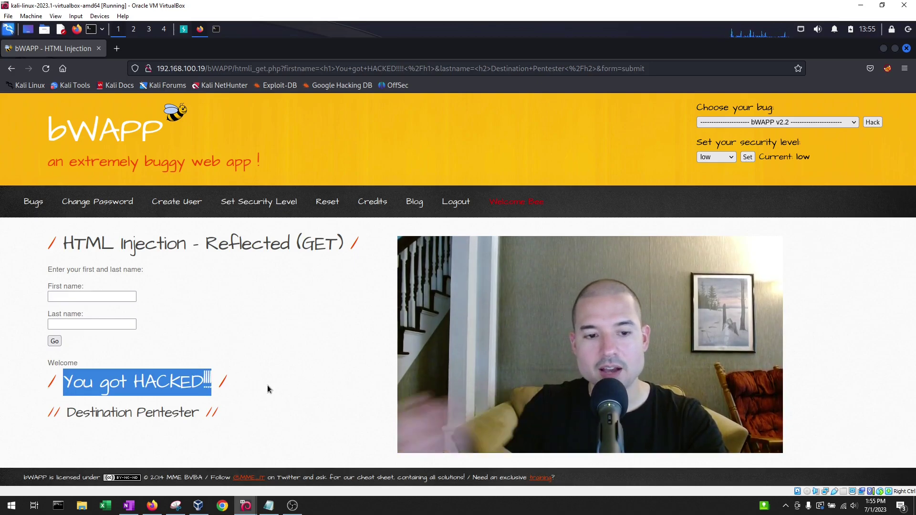
left_click_drag(44, 246, 355, 249)
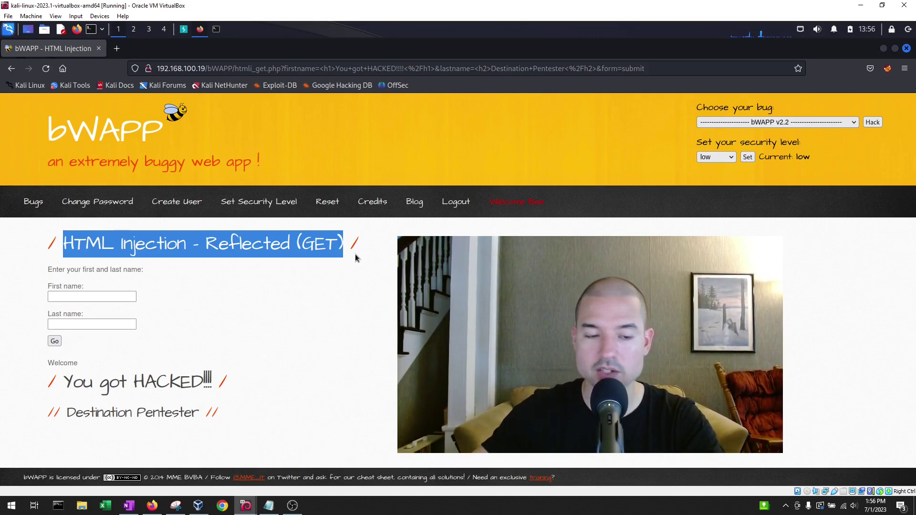
left_click(245, 384)
Step: Refill the name form with the saved payloads <h1>You got HACKED!!!!</h1> as first name and <h2>Destination Pentester</h2> as last name
left_click(92, 297)
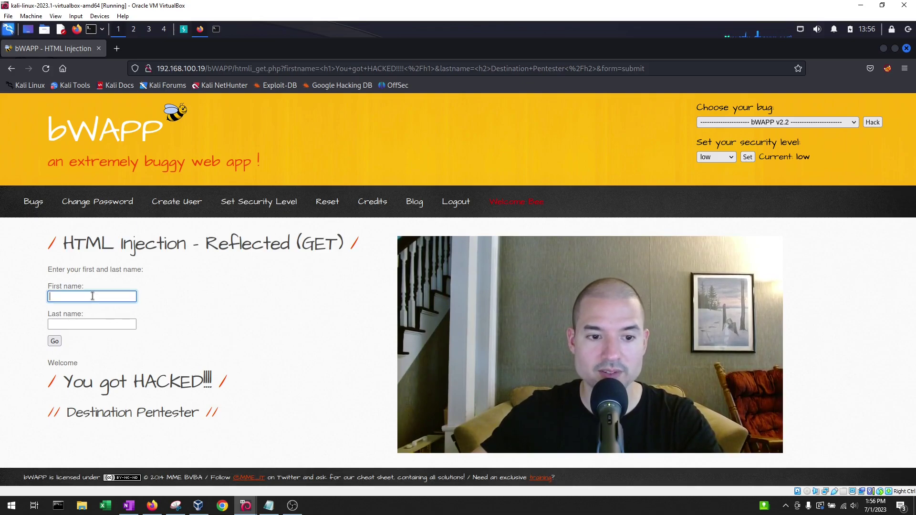
type("<")
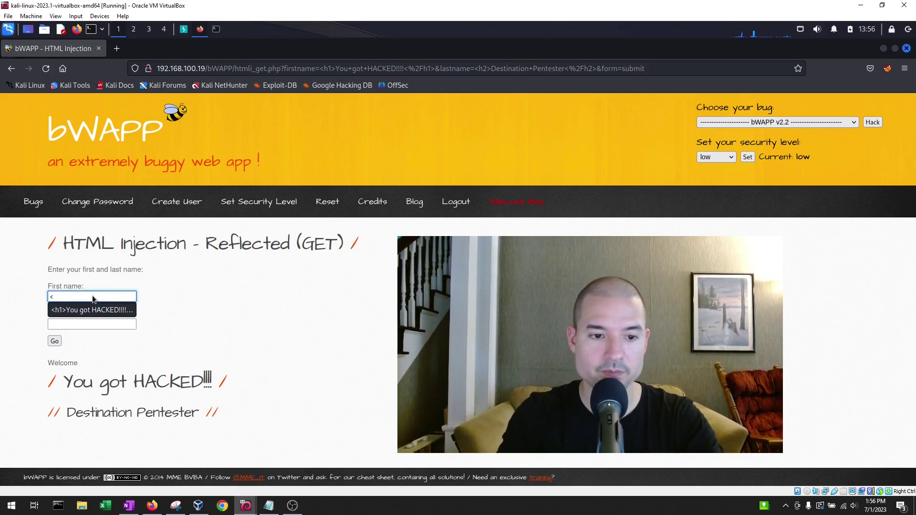
key("Down")
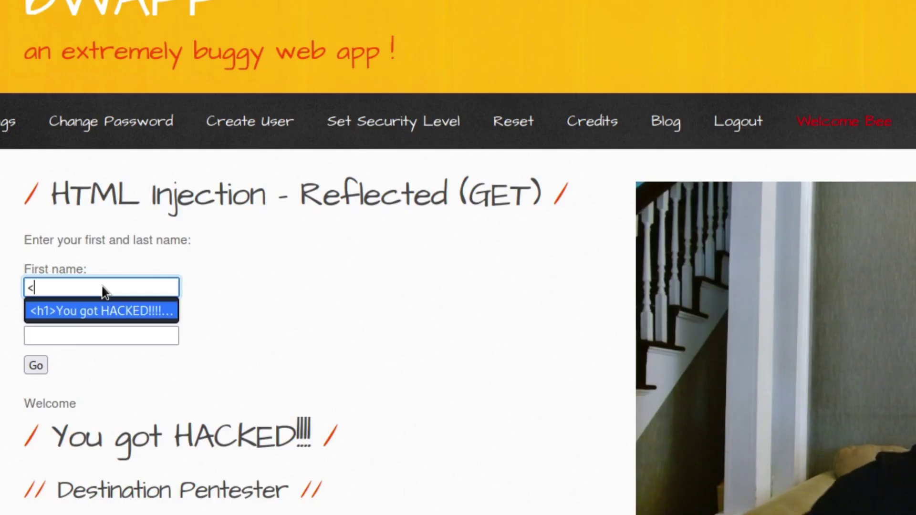
left_click(110, 312)
left_click(127, 335)
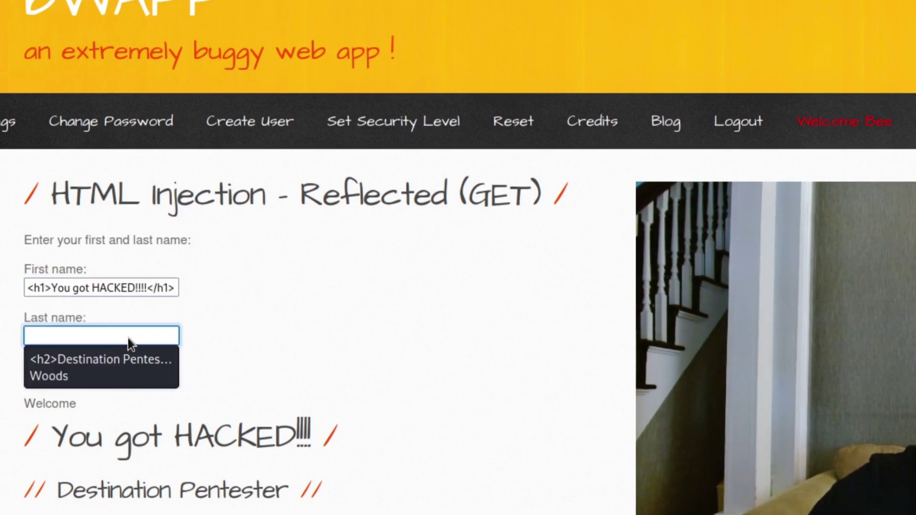
left_click(126, 357)
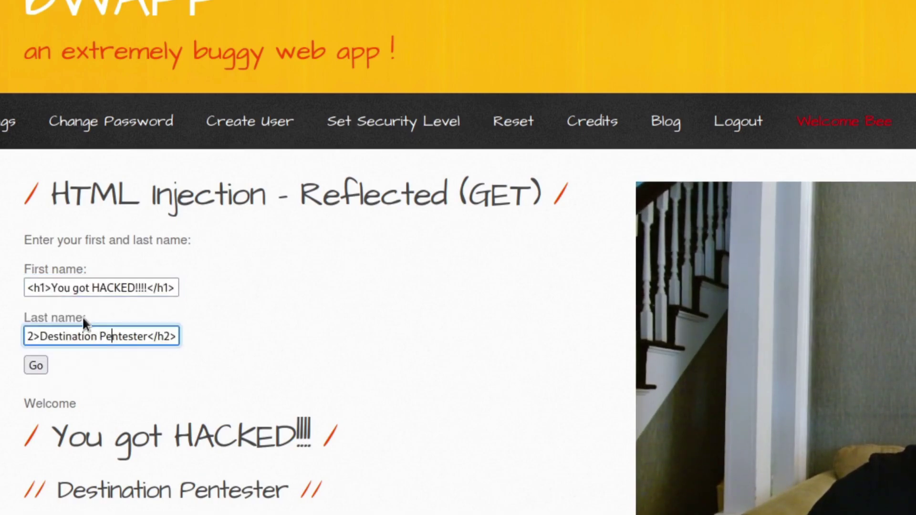
left_click(52, 288)
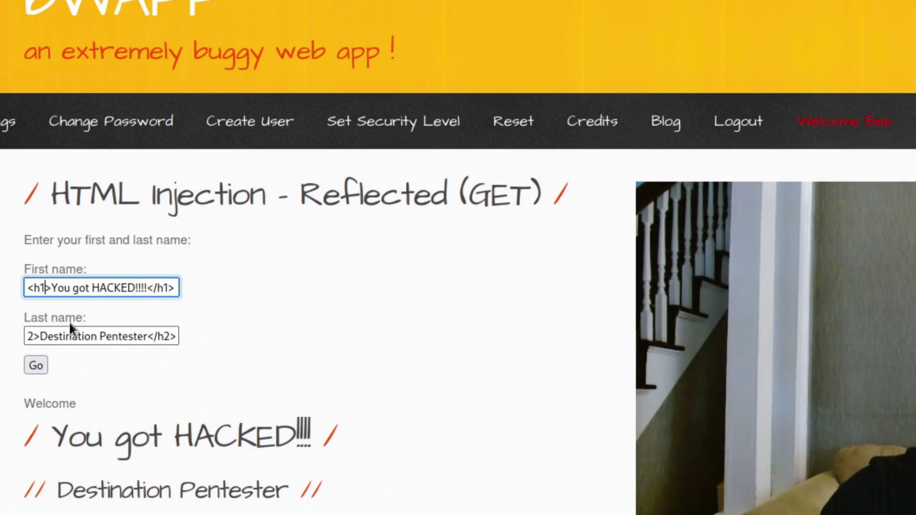
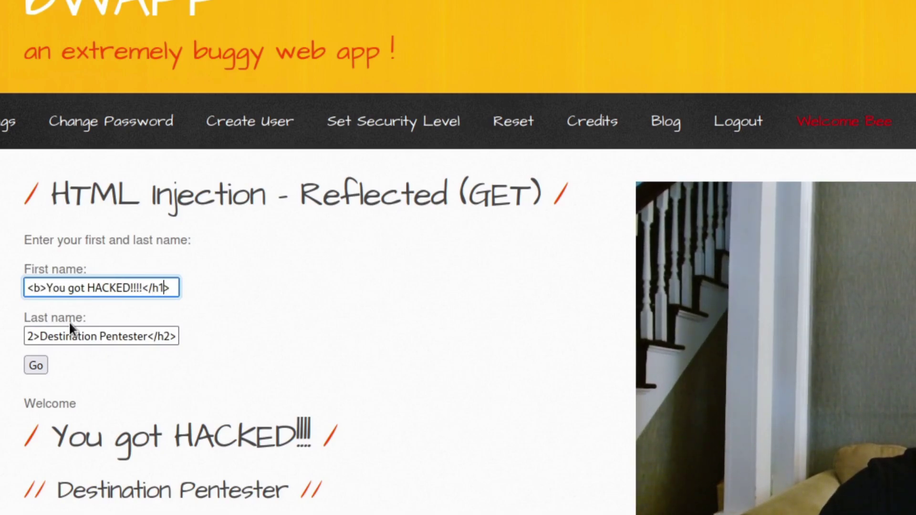
Step: Replace the closing h1 tag of the first name payload with <b>, so the field reads <b>You got HACKED!!!!<b>
key("shift+Left")
key("shift+Left")
key("shift+Left")
type("b")
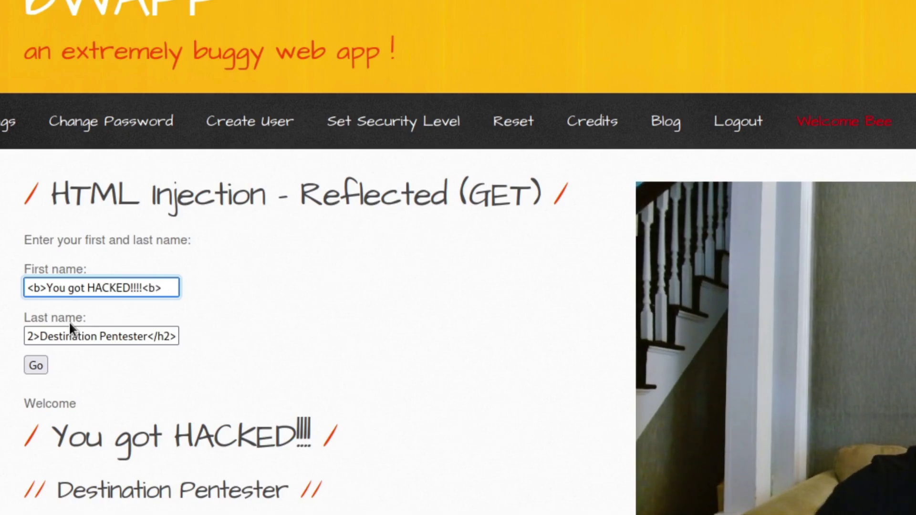
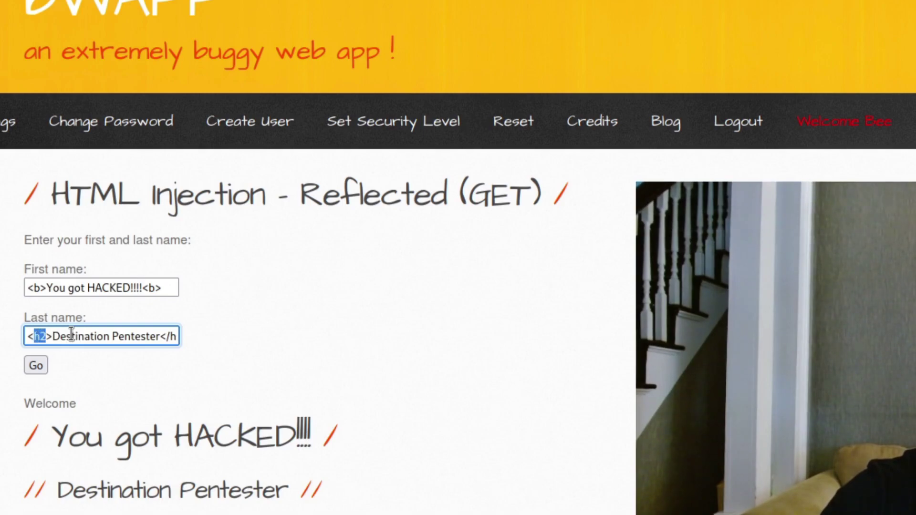
Step: Replace the opening and closing h2 tags of the last name payload with i tags, so it reads <i>Destination Pentester</i>
type("i")
key("Right")
key("Right")
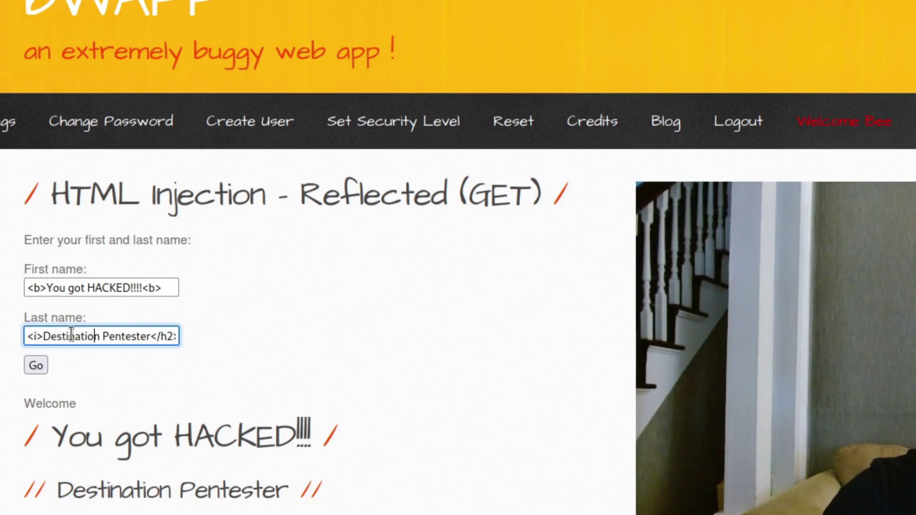
key("shift+Right")
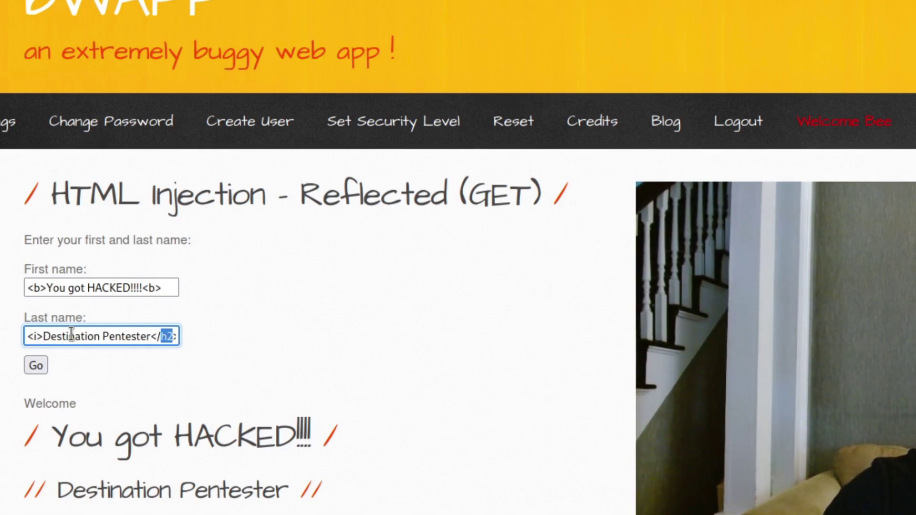
type("i")
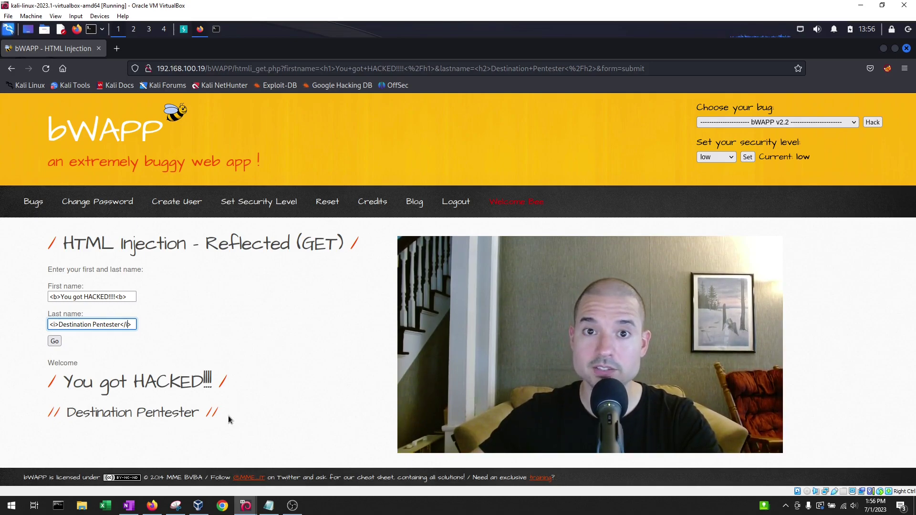
Step: Submit the bold and italic payloads and inspect how both are rendered in the reflected welcome line
left_click(51, 341)
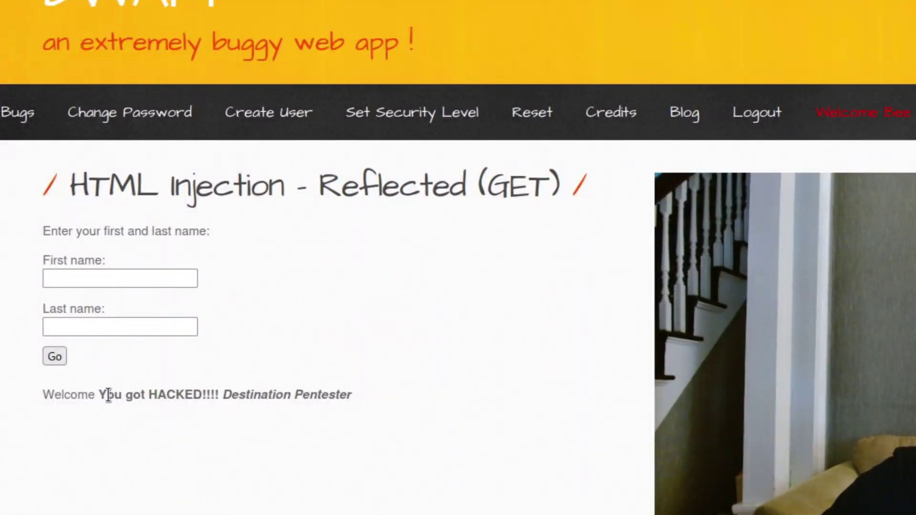
left_click_drag(106, 395, 193, 395)
double_click(249, 395)
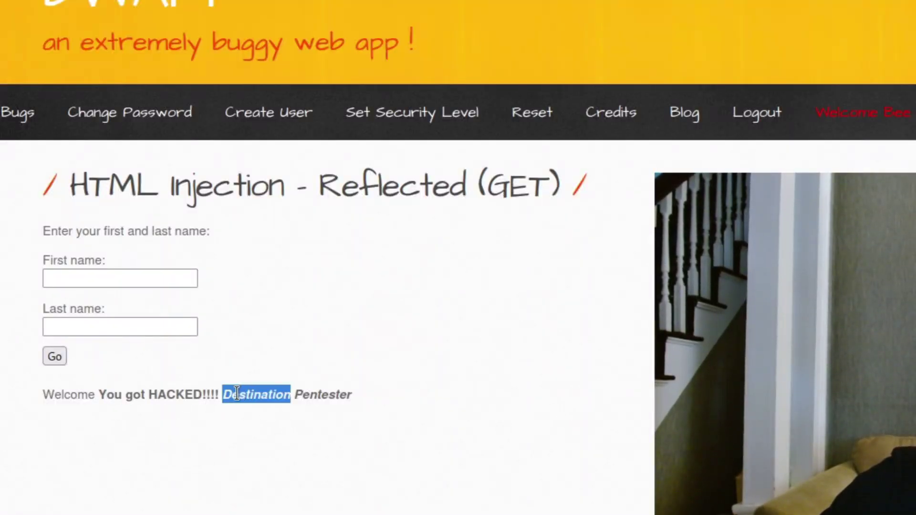
left_click(237, 395)
left_click_drag(361, 399, 224, 395)
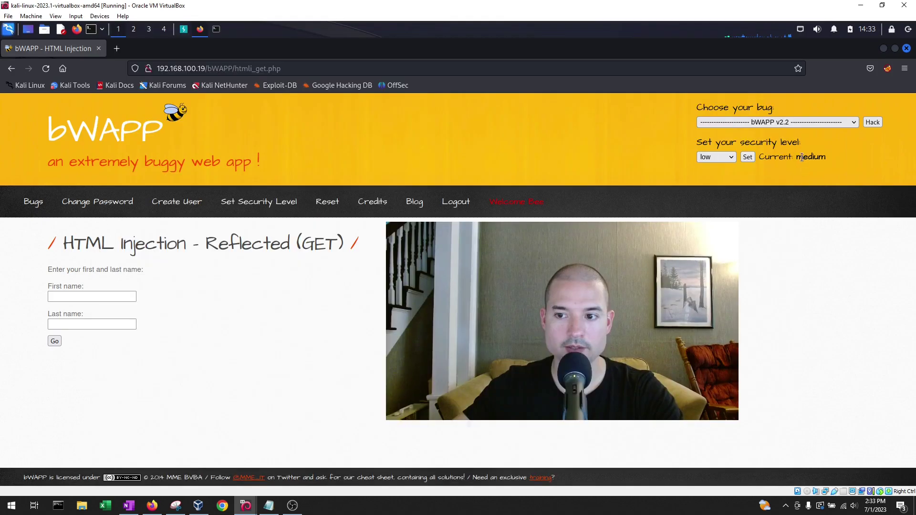
Step: Check the application's current security level for the HTML Injection - Reflected (GET) page
left_click_drag(797, 159, 830, 159)
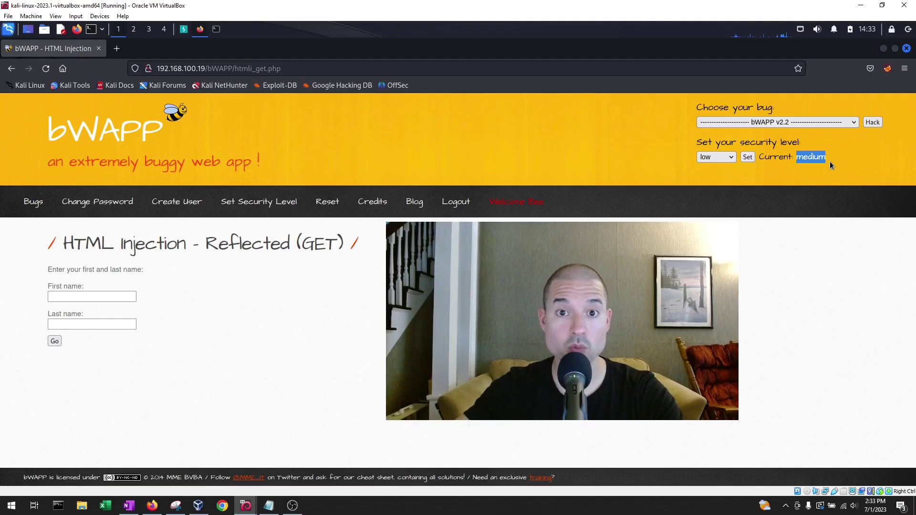
left_click(732, 159)
left_click(732, 160)
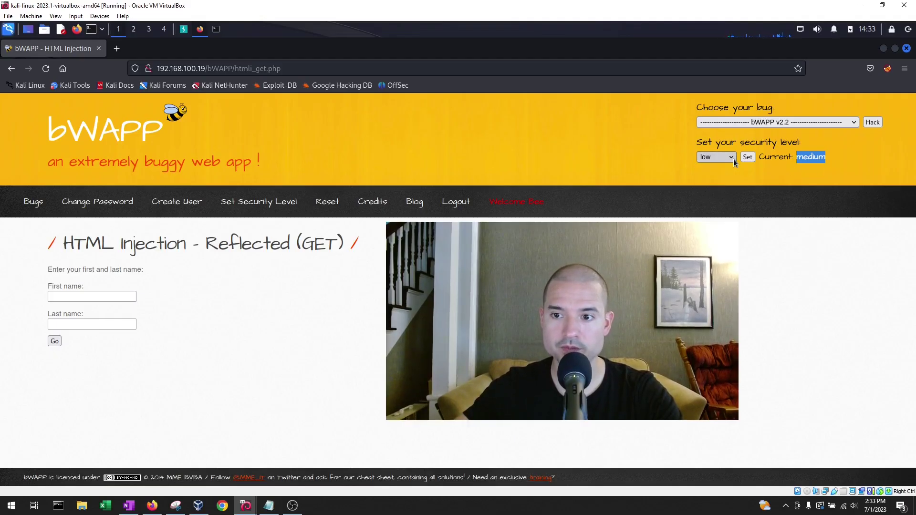
left_click(313, 342)
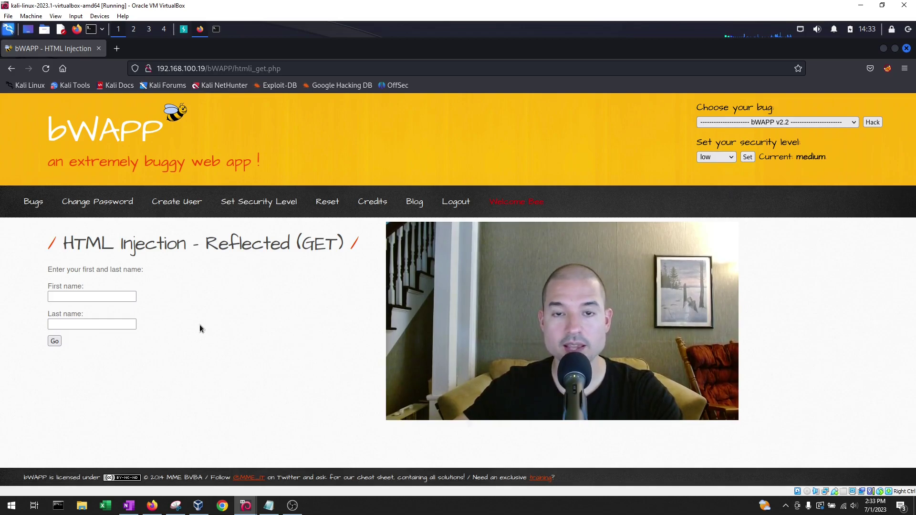
Step: Show the previously entered values for the empty first name field
left_click(119, 299)
left_click(117, 297)
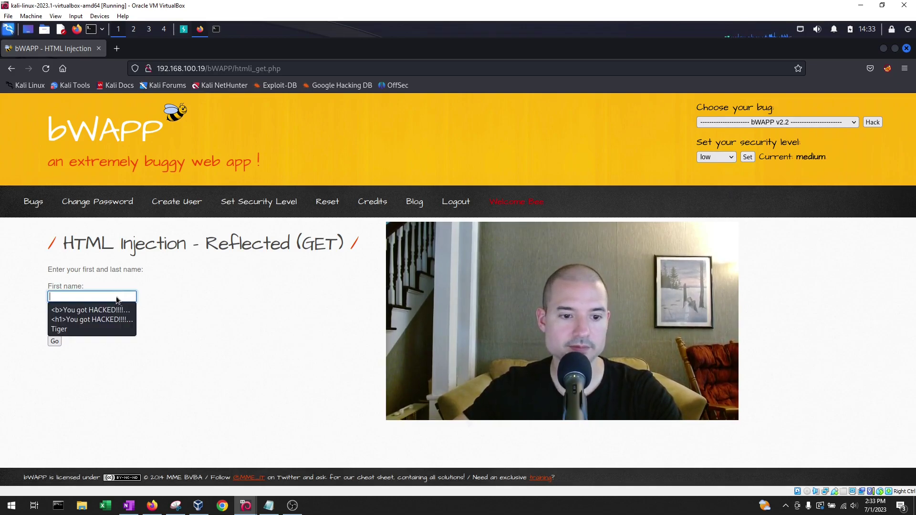
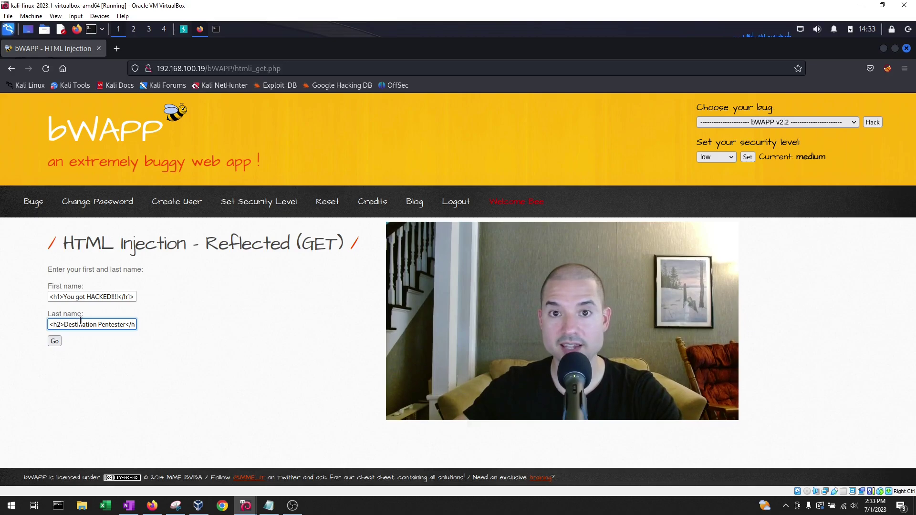
Step: Submit the h1 and h2 heading payloads at medium security and inspect how the welcome line reflects their tags
left_click(163, 338)
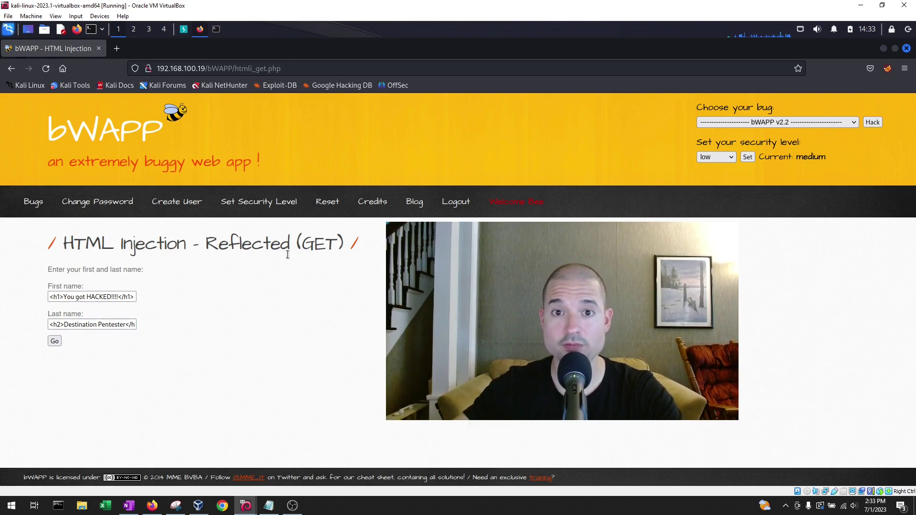
left_click(57, 343)
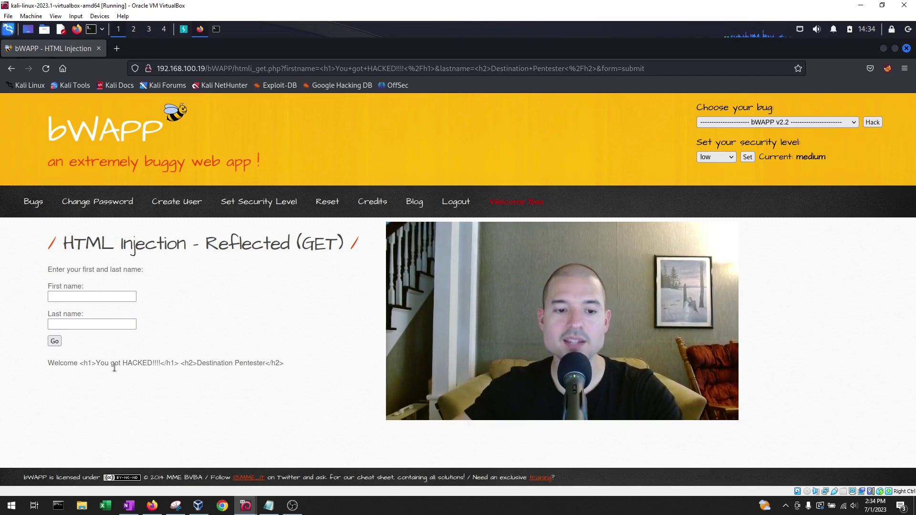
left_click_drag(95, 364, 284, 365)
left_click(305, 364)
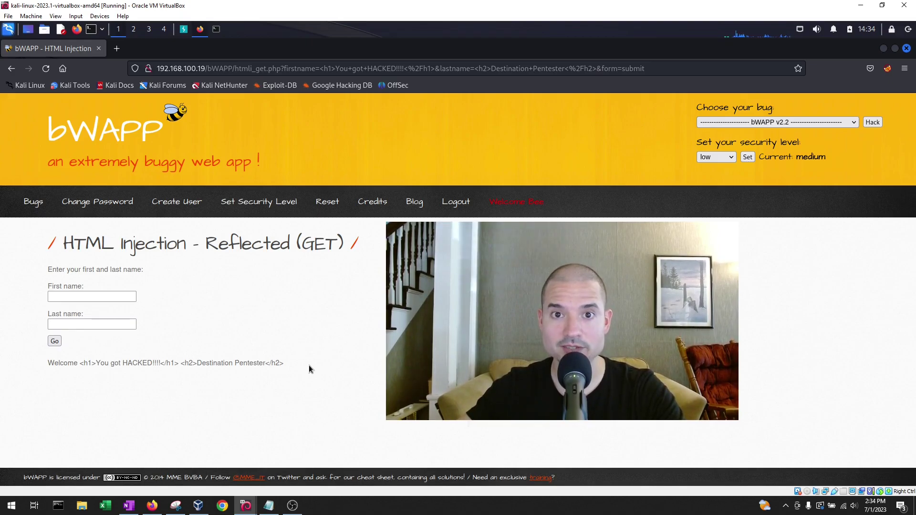
Step: Switch to the urlencoder.org page and make its empty encode text area ready for input
left_click(125, 300)
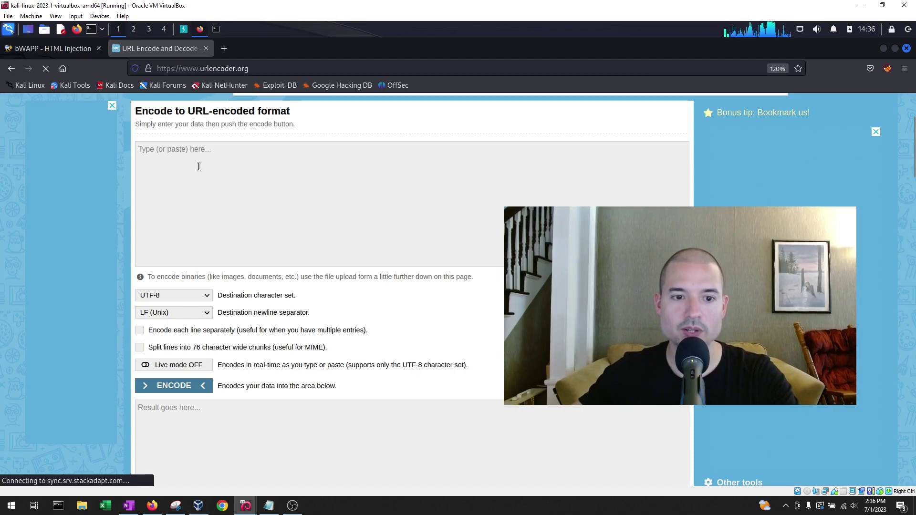
left_click(198, 158)
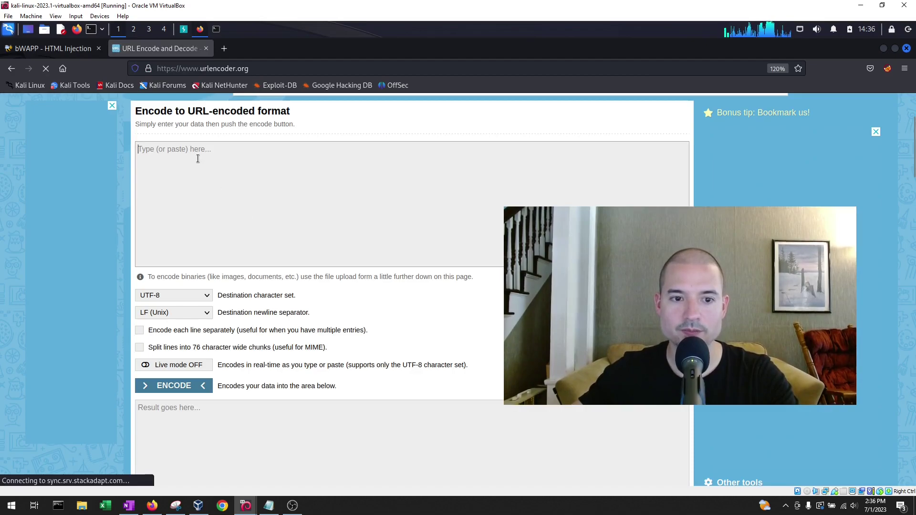
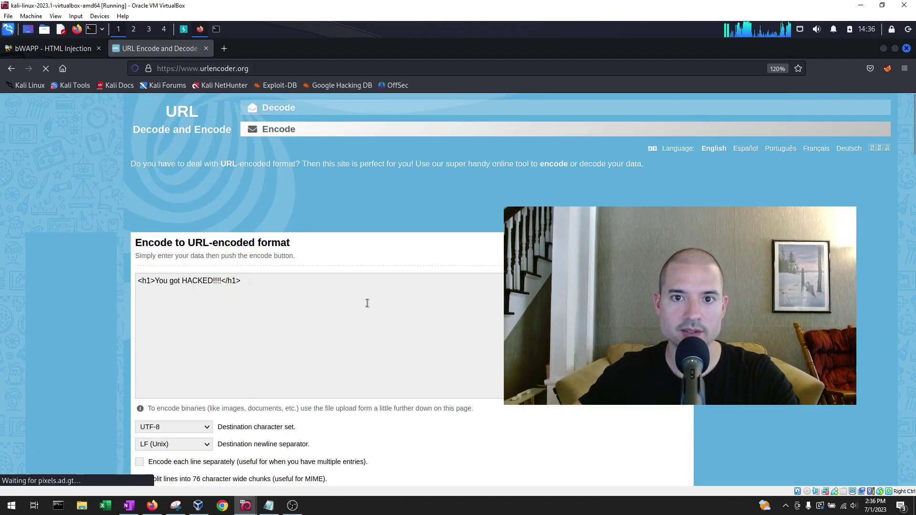
Step: Select the entire URL-encoded version of the "You got HACKED!!!!" h1 payload in the encoder's output area
scroll(368, 302, "down", 2)
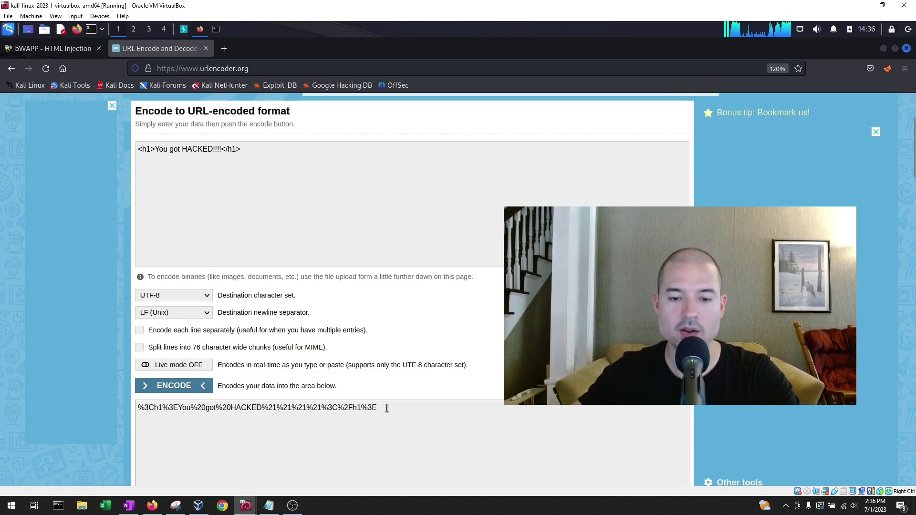
left_click_drag(386, 408, 135, 406)
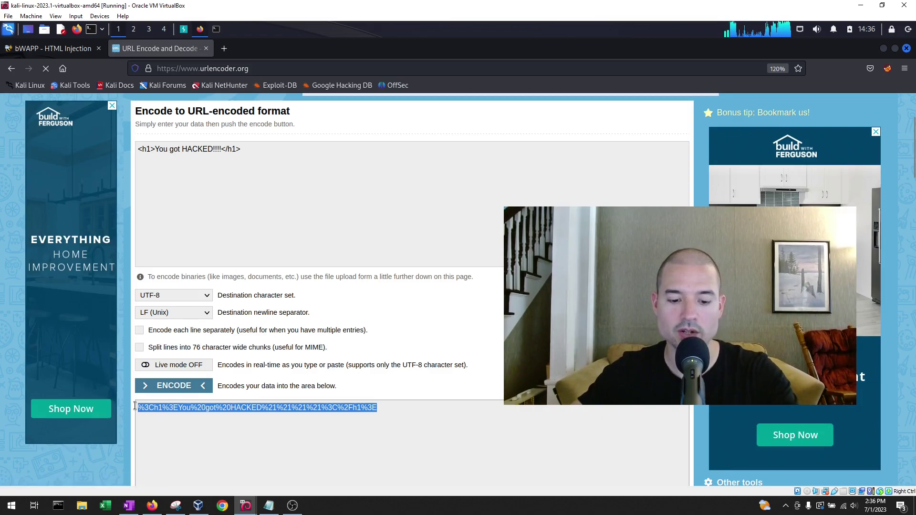
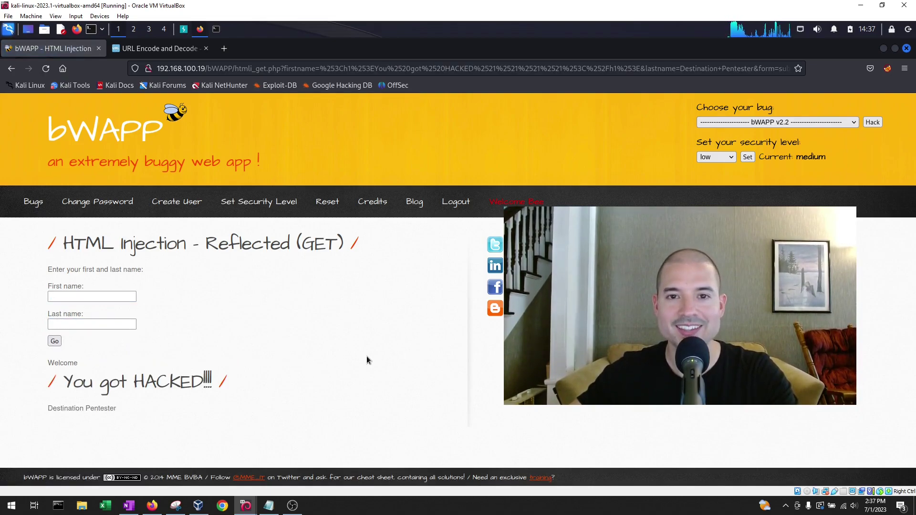
Step: Highlight the injected "You got HACKED!!!!" heading in the welcome output below the name form
left_click_drag(245, 381, 12, 383)
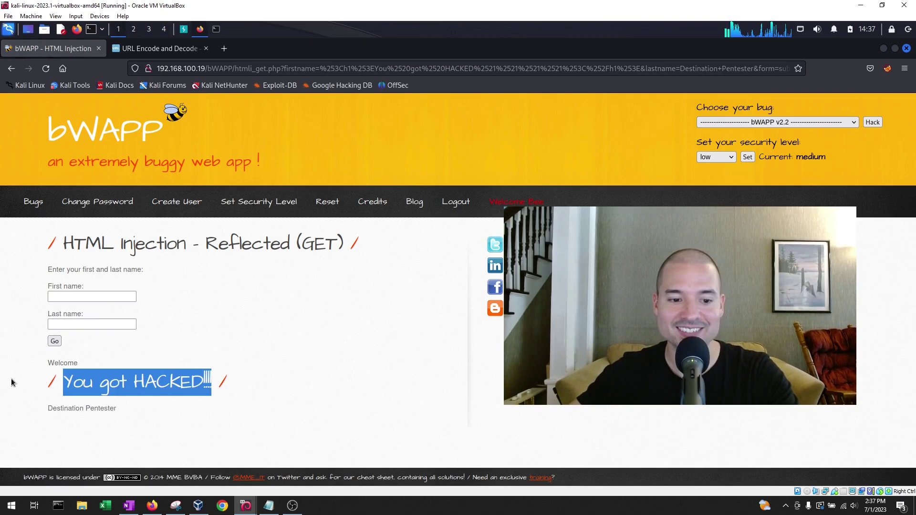